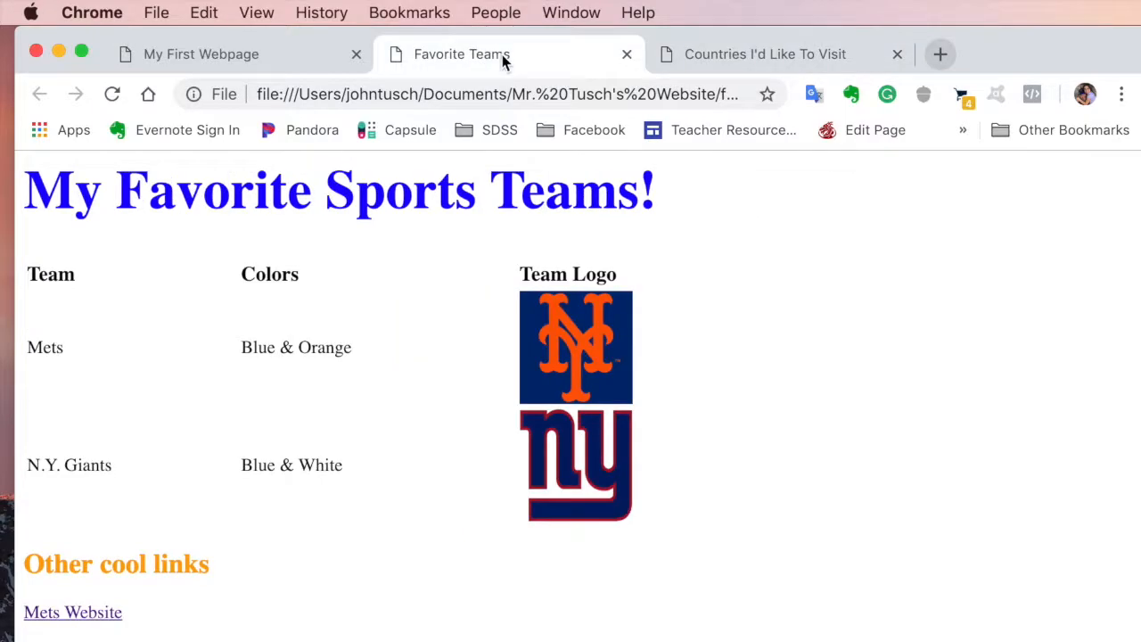
Review the My First Webpage, Favorite Teams and Countries pages, ending on the home page.
click(279, 55)
click(462, 64)
click(738, 55)
click(486, 58)
click(241, 56)
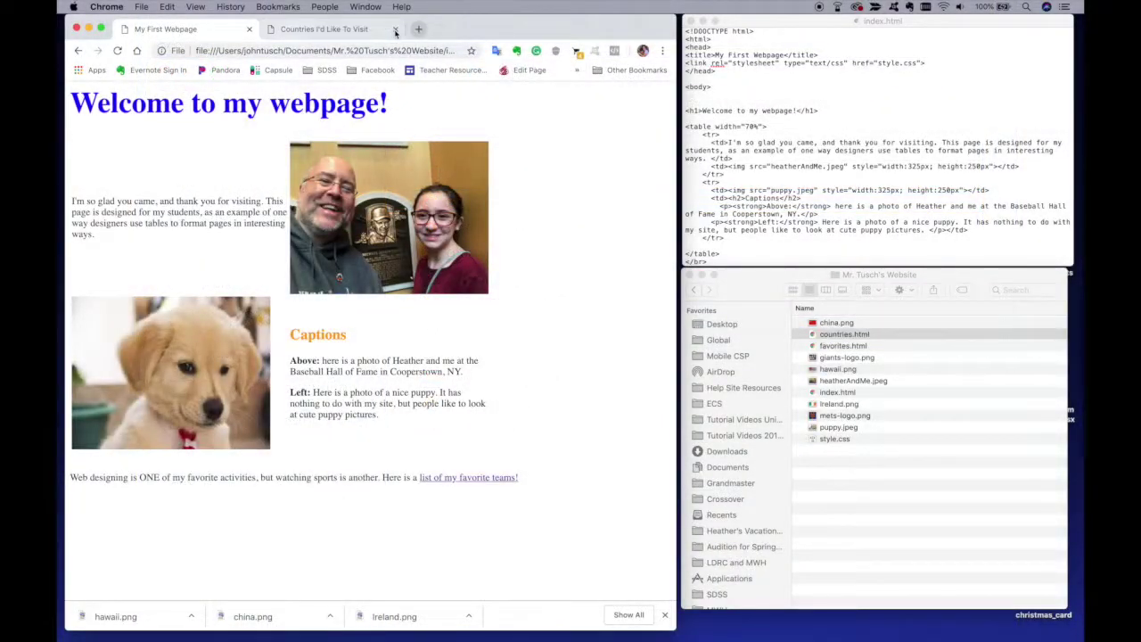
Close the Countries I'd Like To Visit page and return to editing index.html.
click(395, 29)
click(880, 85)
click(618, 156)
click(805, 90)
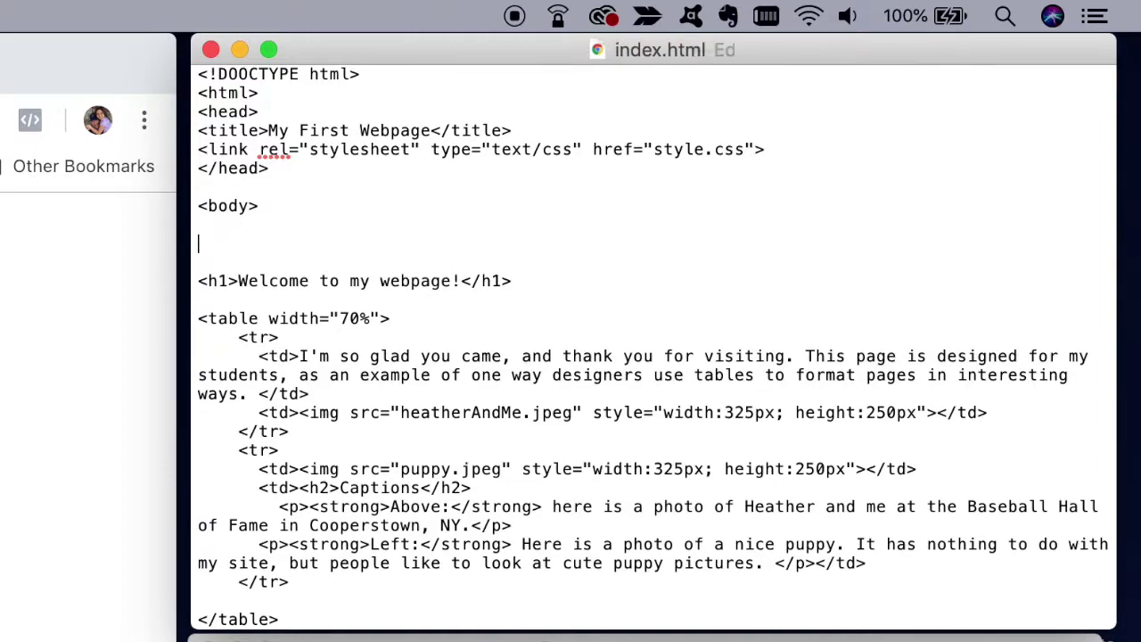
Add an empty indented <table></table> below <body> in index.html, save and reload the page.
key(Return)
key(Return)
key(Return)
key(Up)
key(Up)
key(Tab)
text(table)
key(Return)
key(Return)
key(Return)
text(/table)
key(super+s)
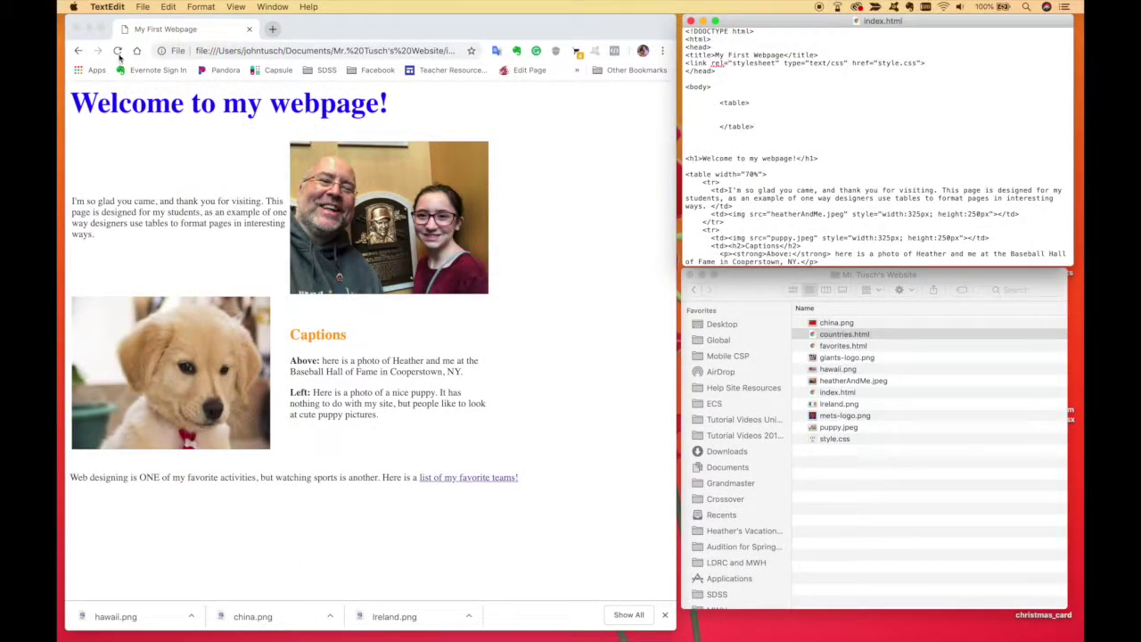
click(119, 51)
click(753, 114)
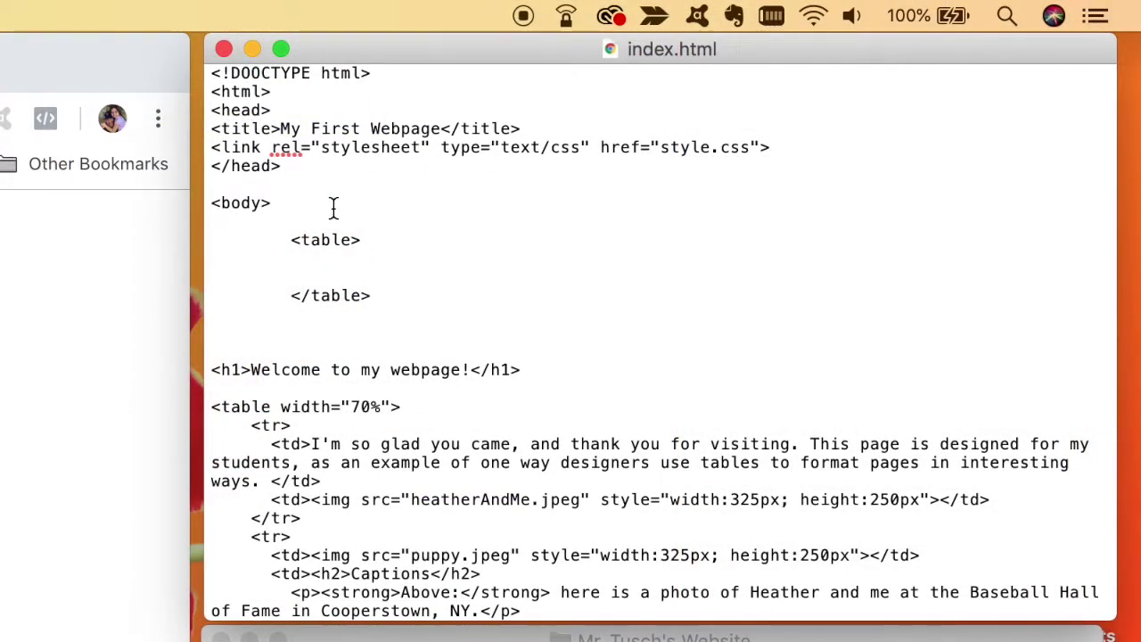
Add a <!-- Menu Begins Here --> comment above the table and save.
click(333, 205)
key(Return)
key(Return)
key(Tab)
text(<!-- Menu Bei)
key(BackSpace)
text(gins here)
key(BackSpace)
key(BackSpace)
key(BackSpace)
key(BackSpace)
text(Here -->)
key(super+s)
Add a <!-- Menu Ends Here --> comment below </table>, fix the stray 1, save and reload.
click(415, 362)
key(Tab)
key(Tab)
text(<1-- Menu Ends Here -->)
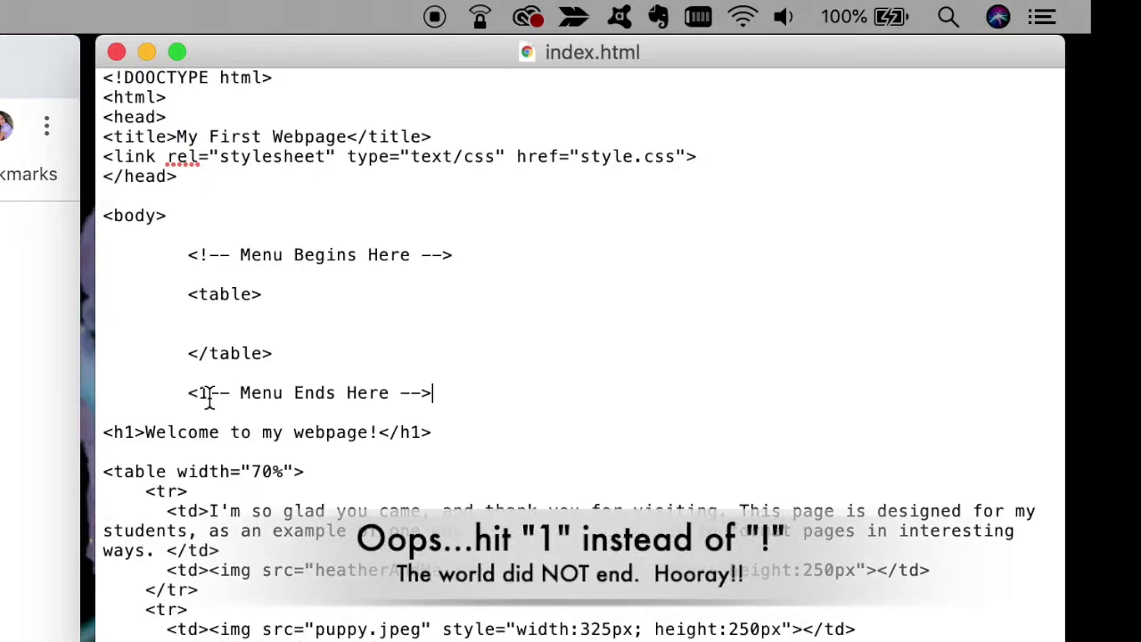
double_click(210, 393)
key(BackSpace)
text(!)
key(super+s)
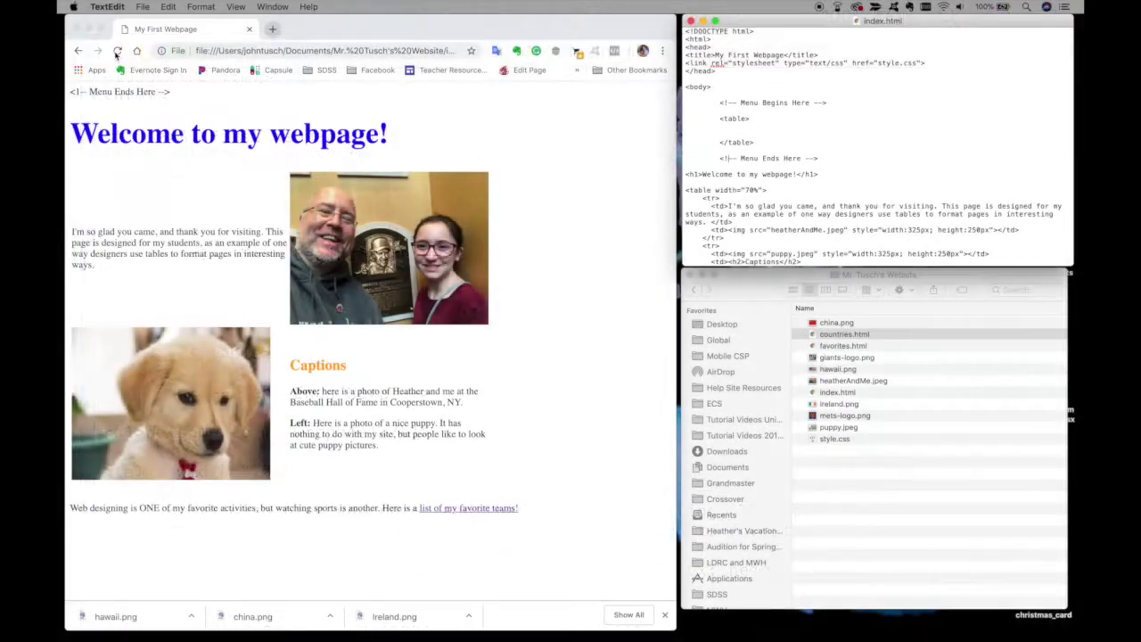
click(117, 51)
click(784, 124)
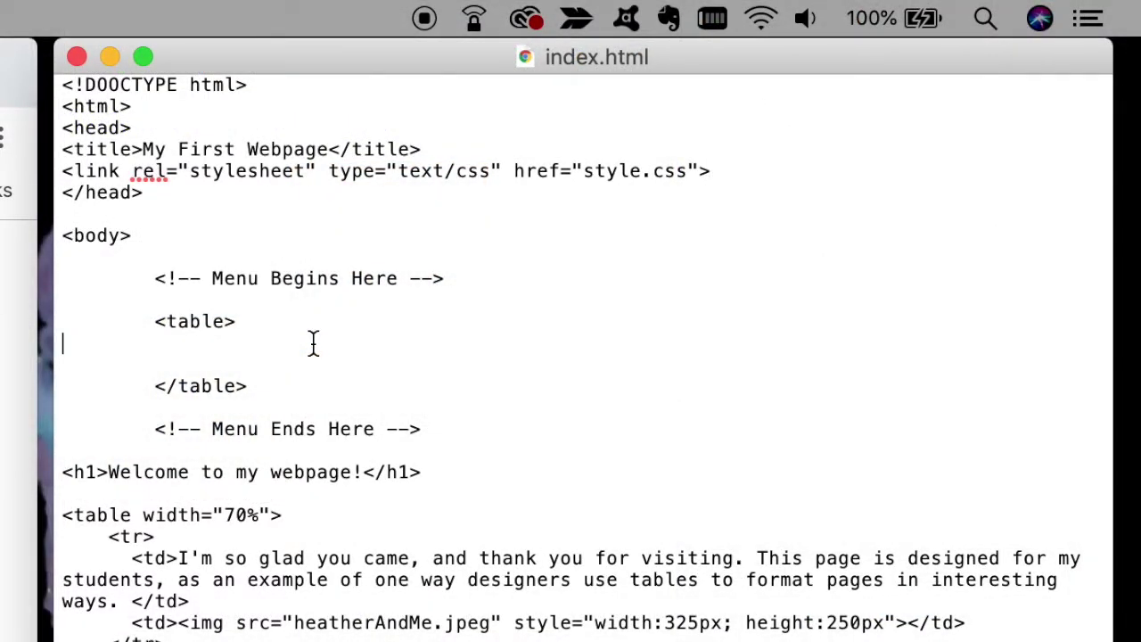
Add an indented <tr></tr> row inside the table and save.
key(Tab)
key(Tab)
text(<tr>)
key(Return)
key(Return)
key(Tab)
key(Tab)
text(</tr>)
key(super+s)
key(super+Tab)
Add Home, My Favorite Teams and My Travel "Bucket List" <td> cells to the row, save and reload.
click(364, 350)
key(Return)
key(Tab)
key(Tab)
key(Tab)
text(<td>)
key(BackSpace)
text(Home</td>)
key(Return)
key(Tab)
key(Tab)
key(Tab)
text(<td>)
text(M)
text(y Favorite Teams</td>)
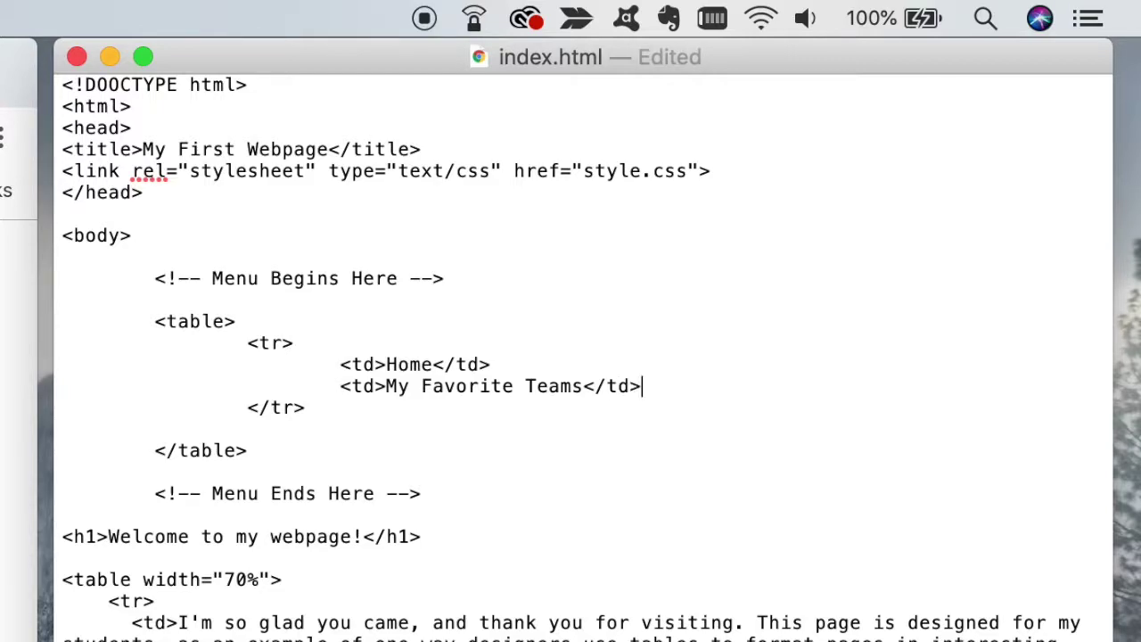
key(Return)
key(Tab)
key(Tab)
key(Tab)
text(<td>My Travel "Bucket List"</td>)
key(super+s)
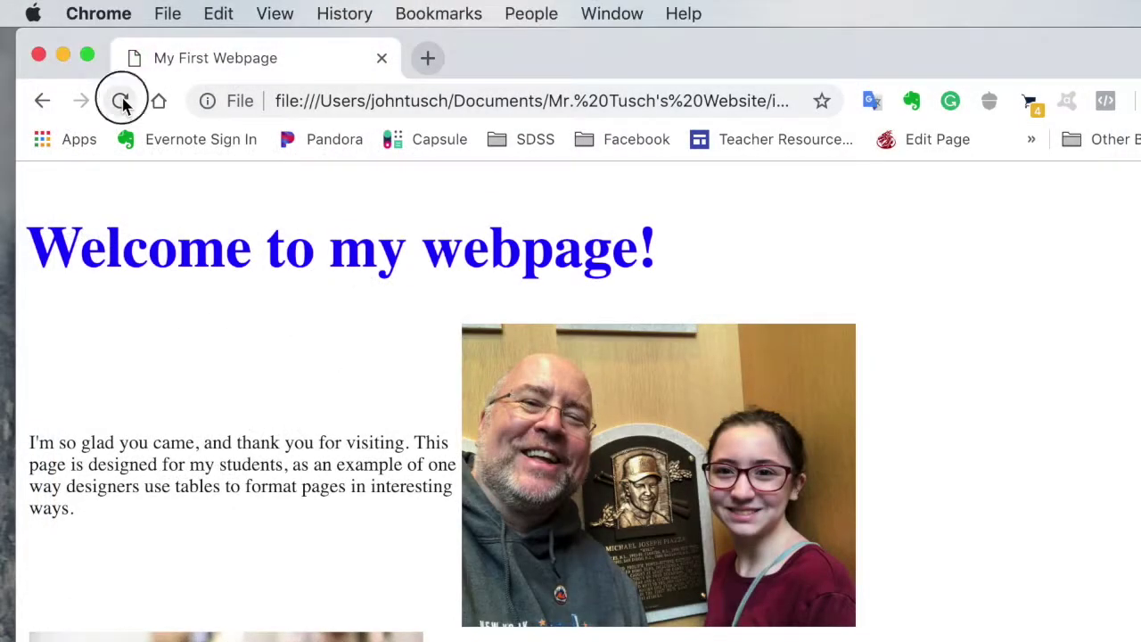
click(121, 101)
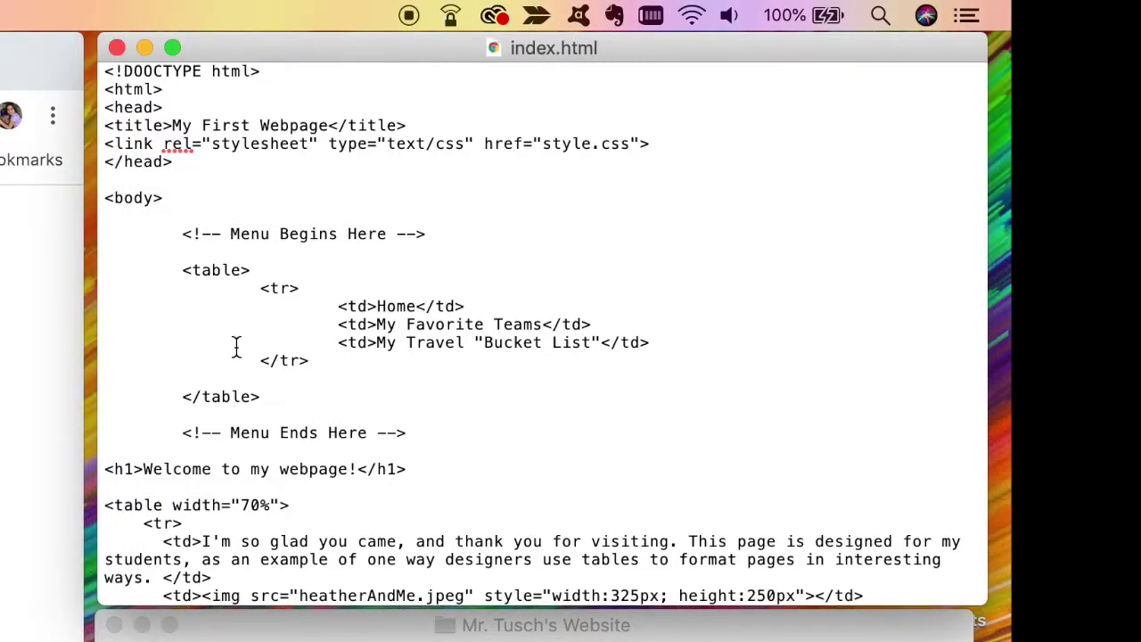
Give the table style="width:70%", save, reload and resize the browser to see the menu reflow.
click(249, 271)
text(st)
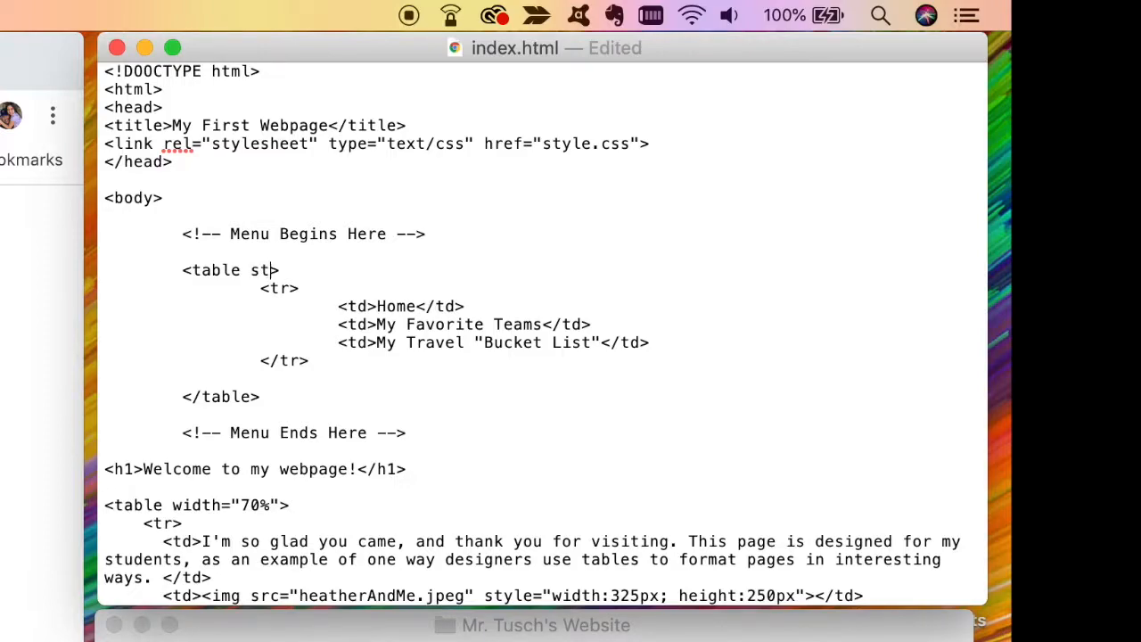
text(y)
key(BackSpace)
key(BackSpace)
key(BackSpace)
text(t)
key(BackSpace)
text(style="width:70%")
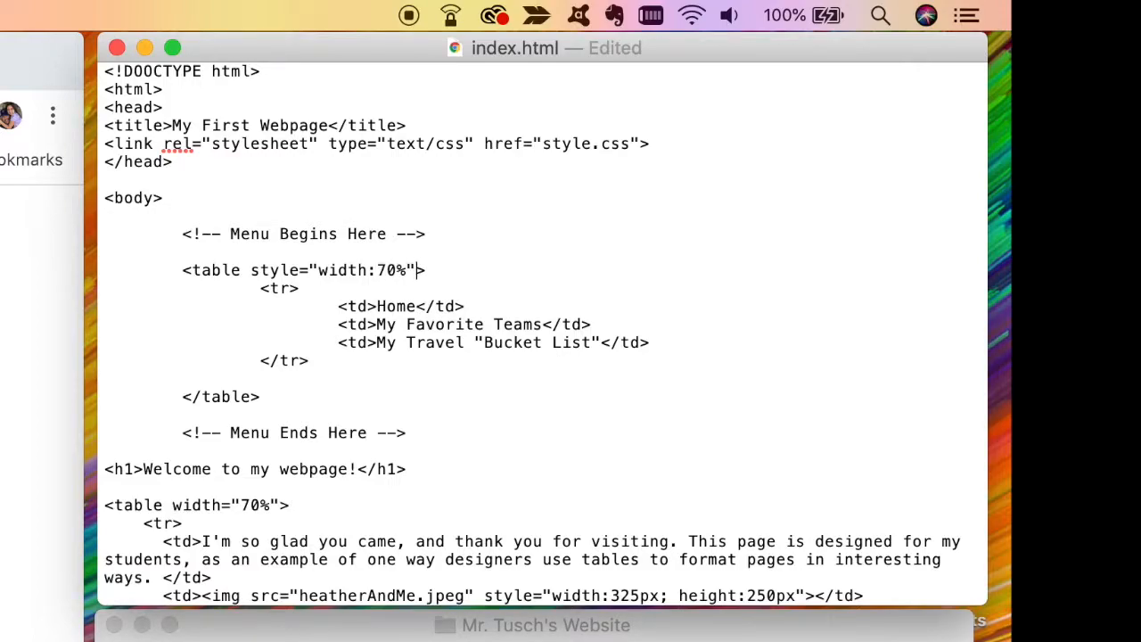
key(super+s)
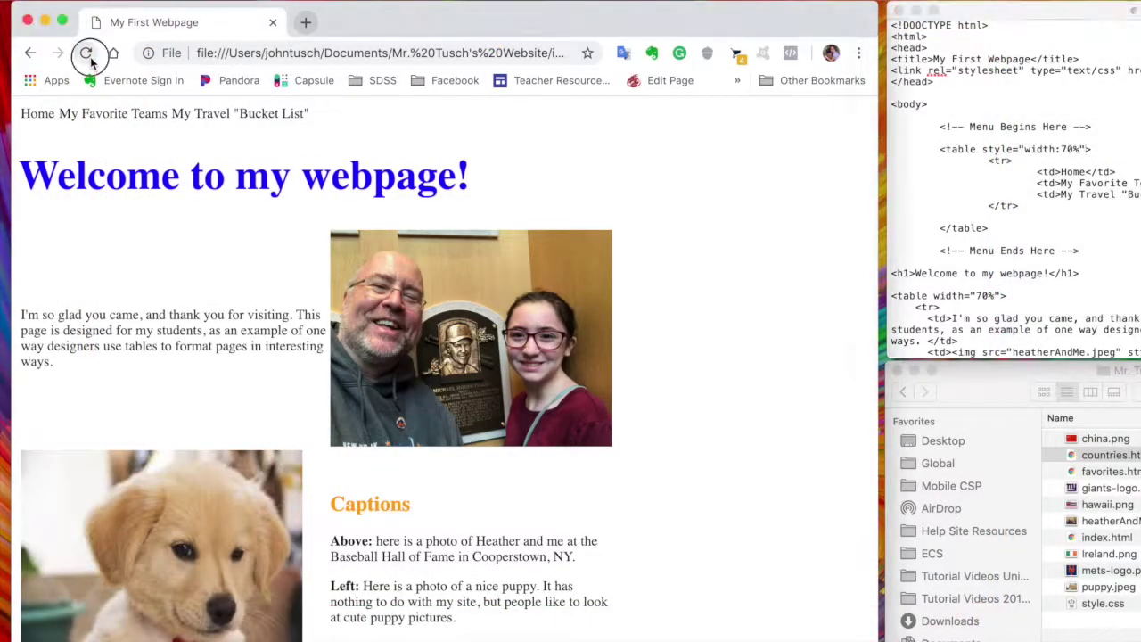
click(86, 53)
mouse_move(880, 261)
mouse_down()
mouse_move(1019, 330)
mouse_move(778, 385)
mouse_move(816, 413)
mouse_up()
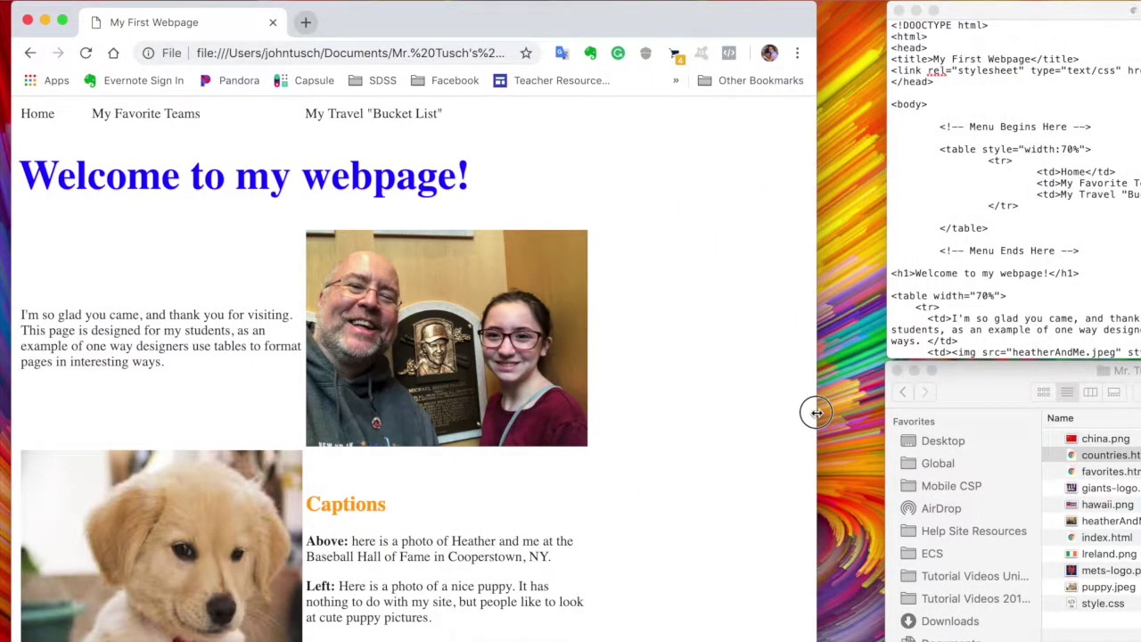
drag(816, 413, 881, 413)
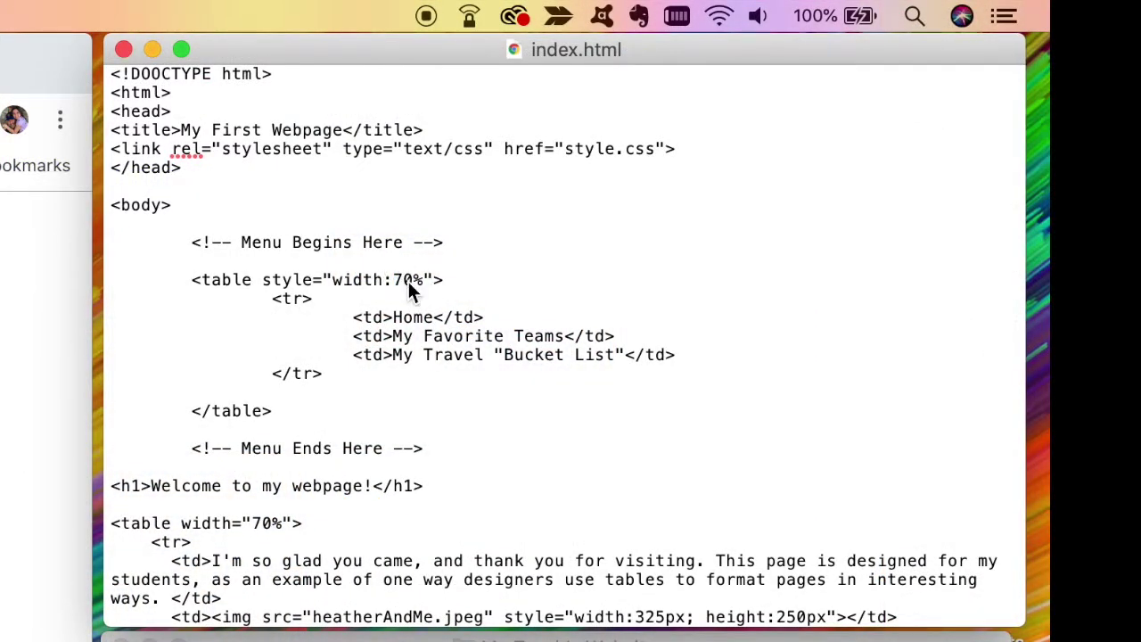
Change the table width to 80%, save and reload to see the wider menu.
double_click(401, 280)
text(8)
key(super+s)
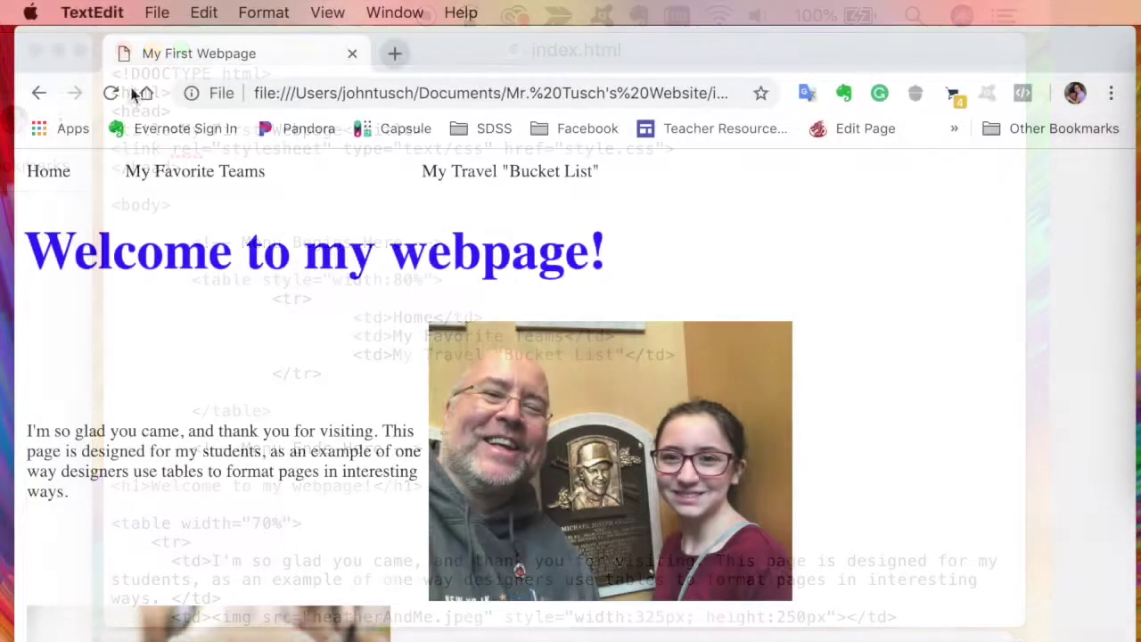
click(112, 93)
key(super+Tab)
Wrap Home in <a href="index.html">…</a> and save index.html.
click(63, 175)
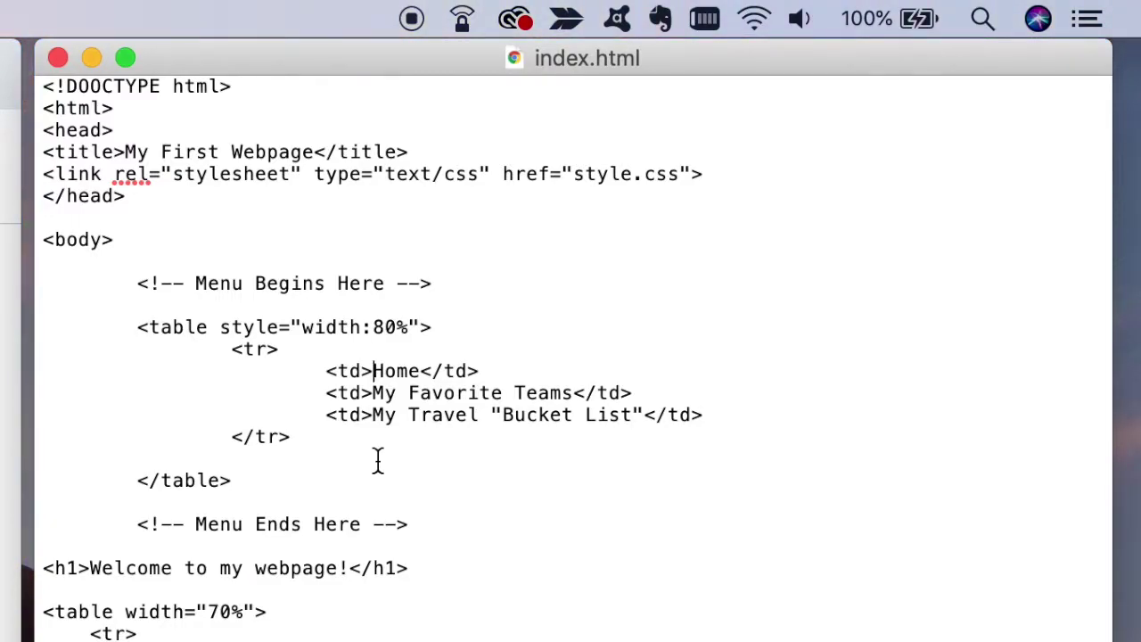
text(,a)
key(BackSpace)
key(BackSpace)
text(<a href="index.html">)
click(670, 371)
text(</a>)
key(super+s)
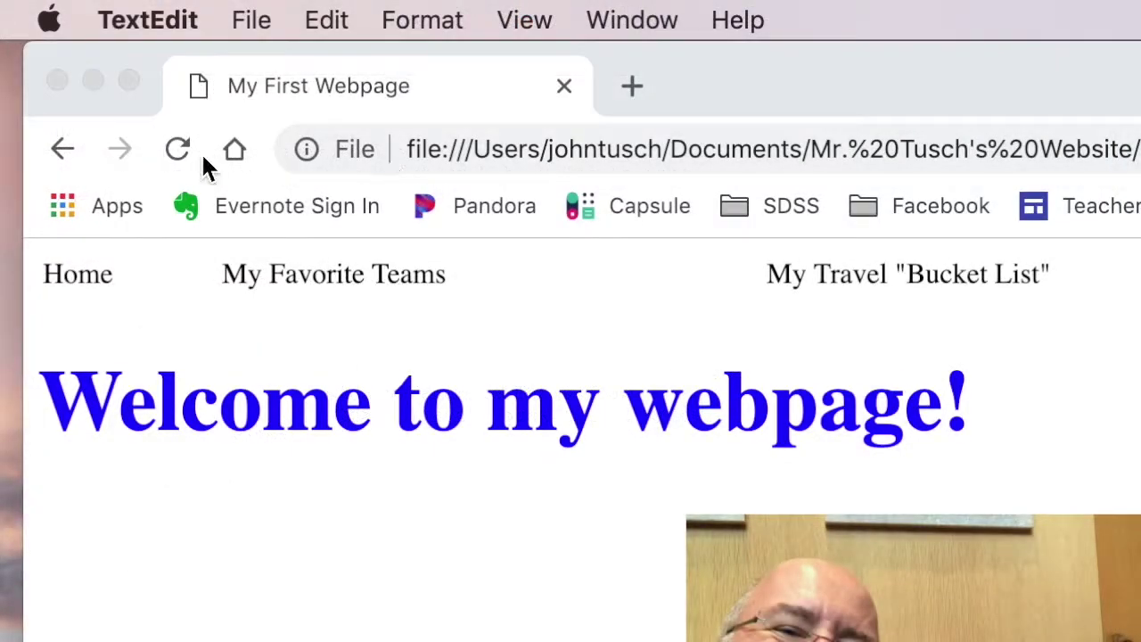
Follow the Home link, then paste its anchor tag before My Favorite Teams with href favorites.html.
click(178, 148)
click(79, 276)
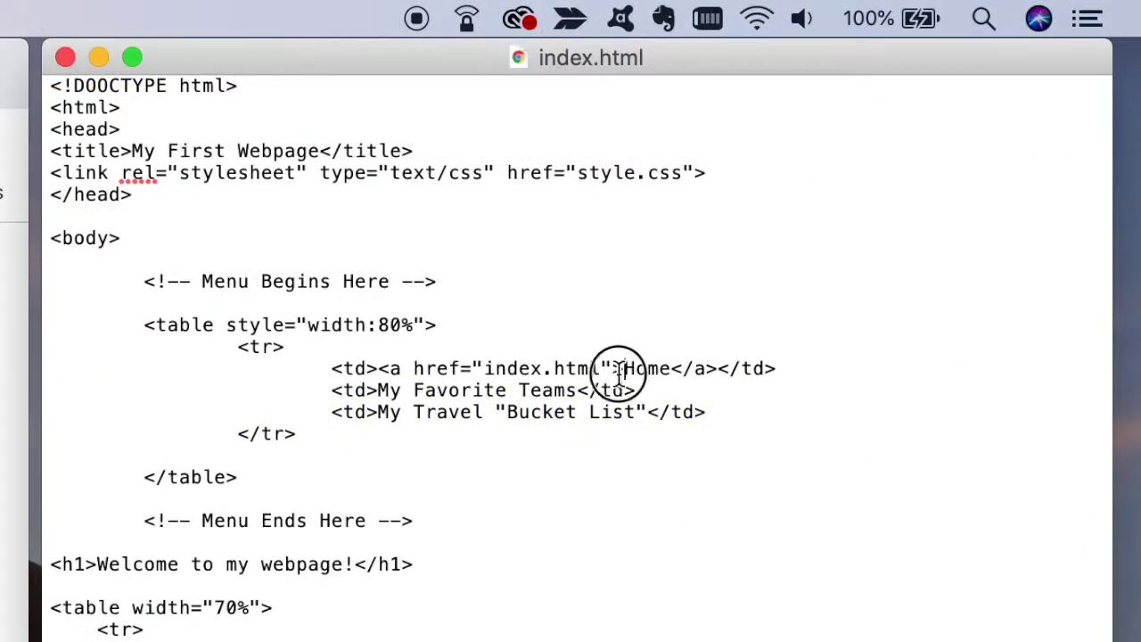
drag(622, 369, 381, 369)
key(super+c)
click(378, 390)
key(super+v)
drag(543, 390, 488, 392)
text(favorites)
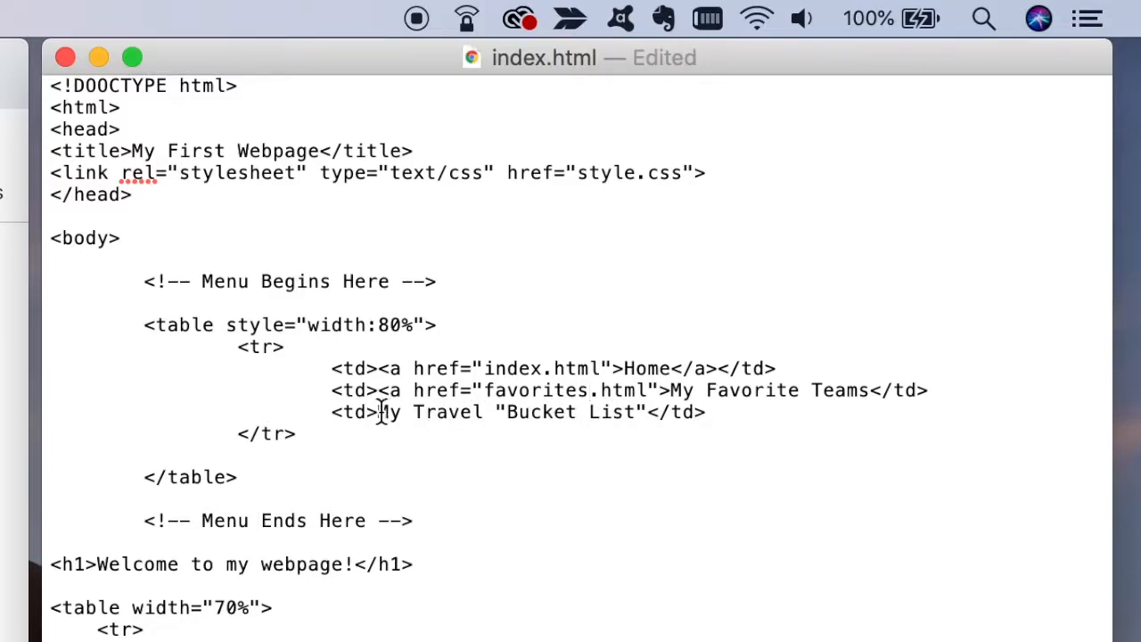
Link My Travel "Bucket List" to countries.html, add both </a> closings and save.
click(378, 411)
key(super+v)
drag(544, 412, 489, 412)
text(cu)
text(untries)
click(875, 392)
text(</a>)
click(936, 413)
text("</a>)
key(super+s)
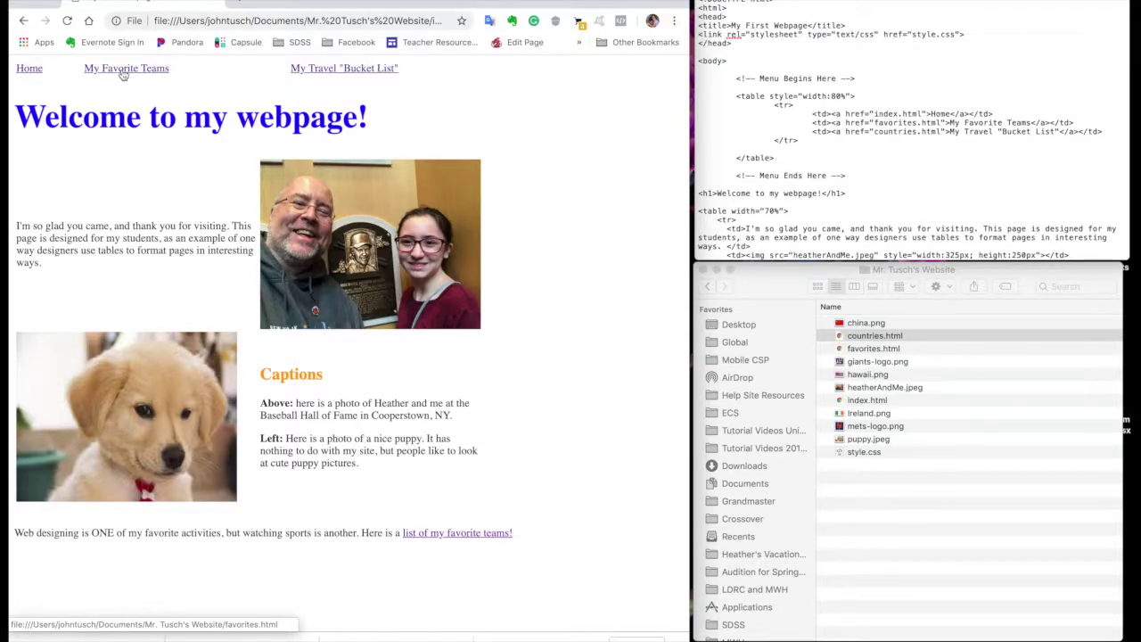
click(124, 72)
click(24, 20)
click(315, 71)
click(24, 20)
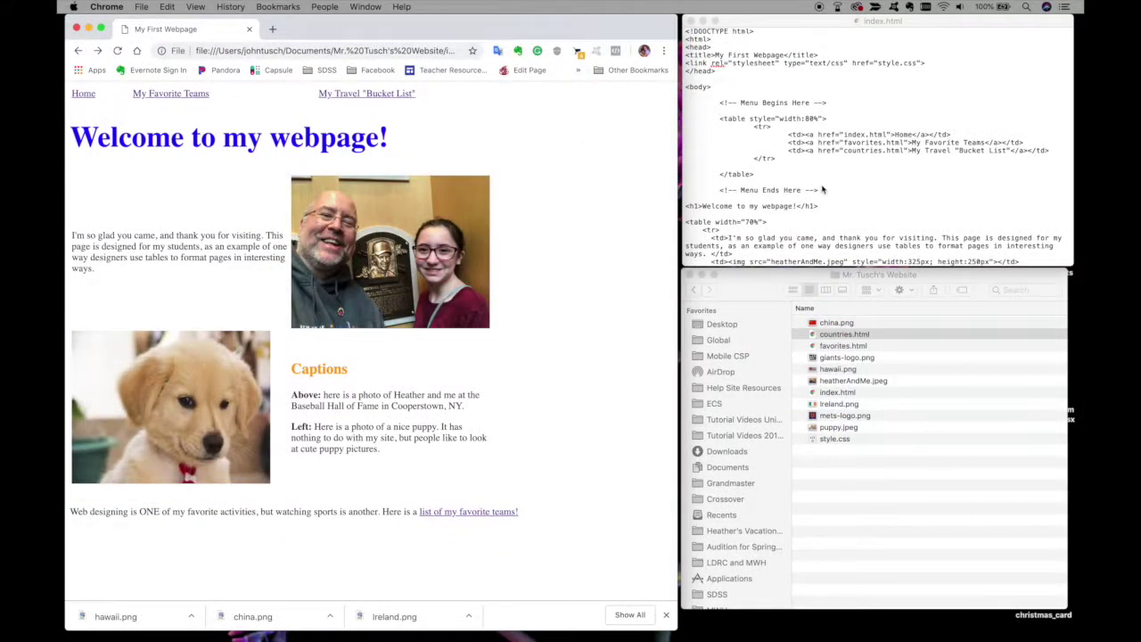
click(823, 189)
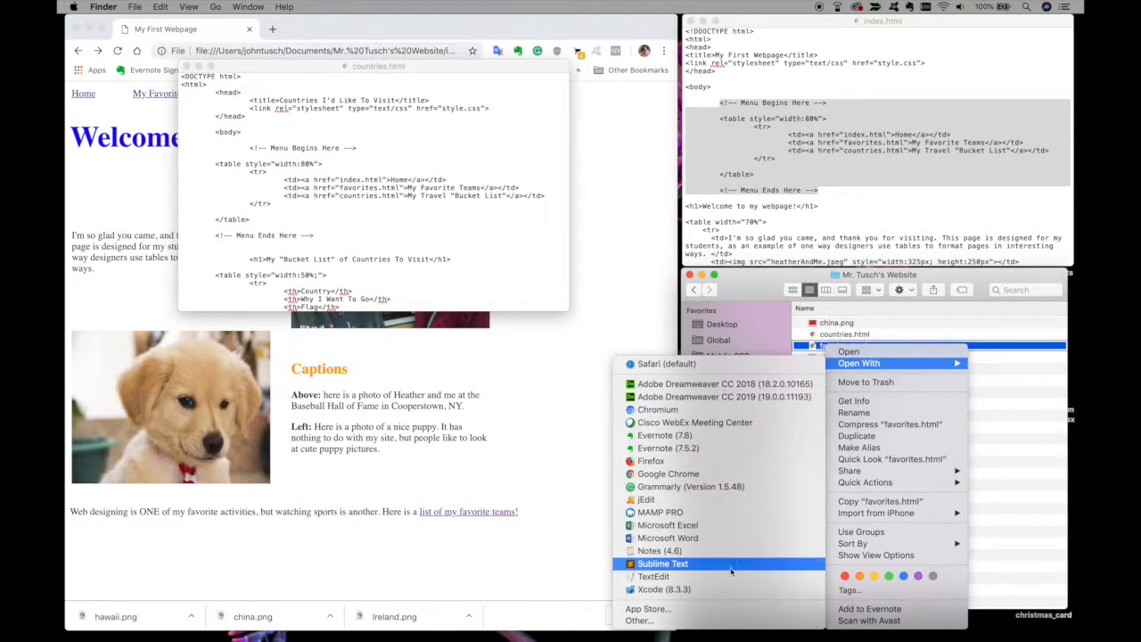
Paste the commented menu table below <body> in favorites.html, save and close its window.
click(729, 577)
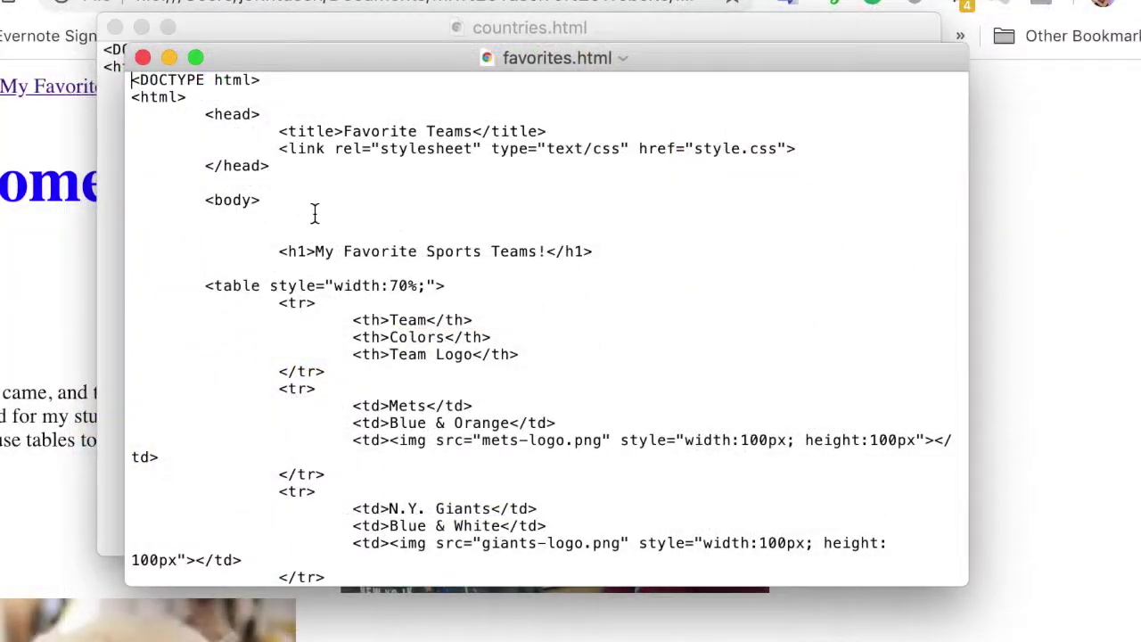
click(308, 215)
key(Tab)
key(super+v)
key(super+s)
click(142, 58)
Close the countries.html window, navigate all three pages via the menu links, then return to index.html's source.
click(115, 28)
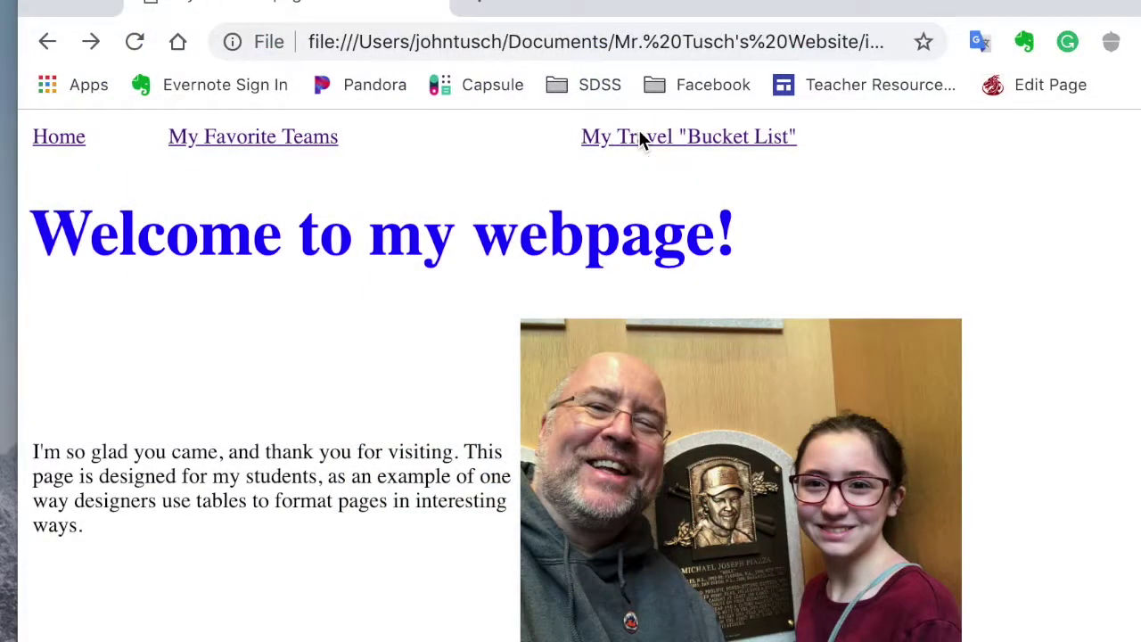
click(638, 136)
click(325, 137)
click(59, 136)
click(264, 138)
click(606, 137)
click(312, 137)
click(56, 136)
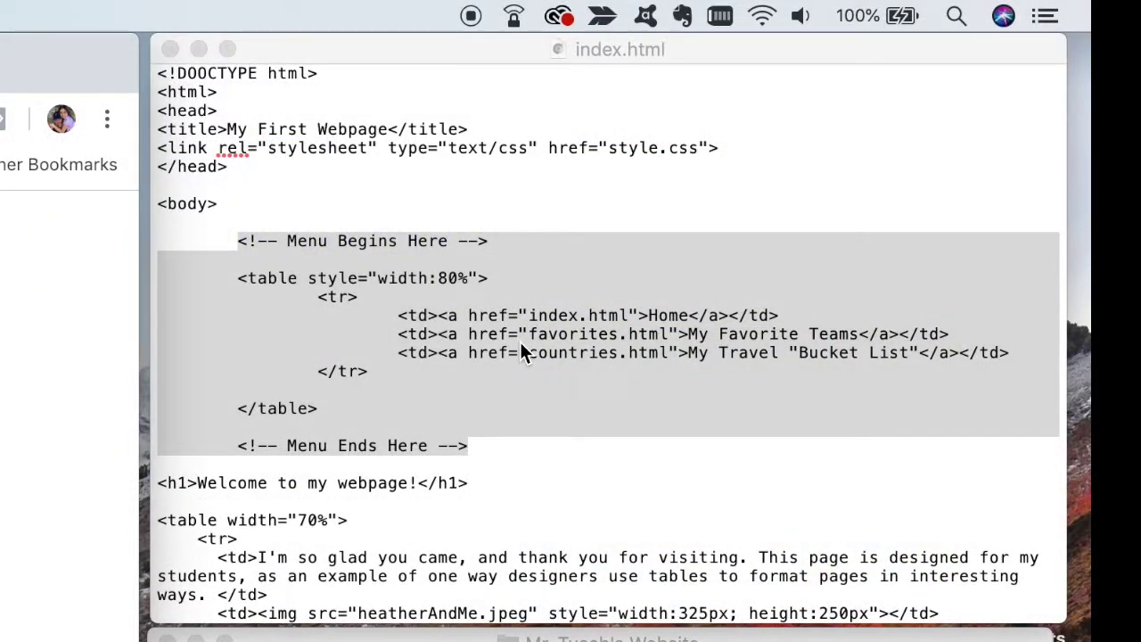
click(524, 352)
click(564, 357)
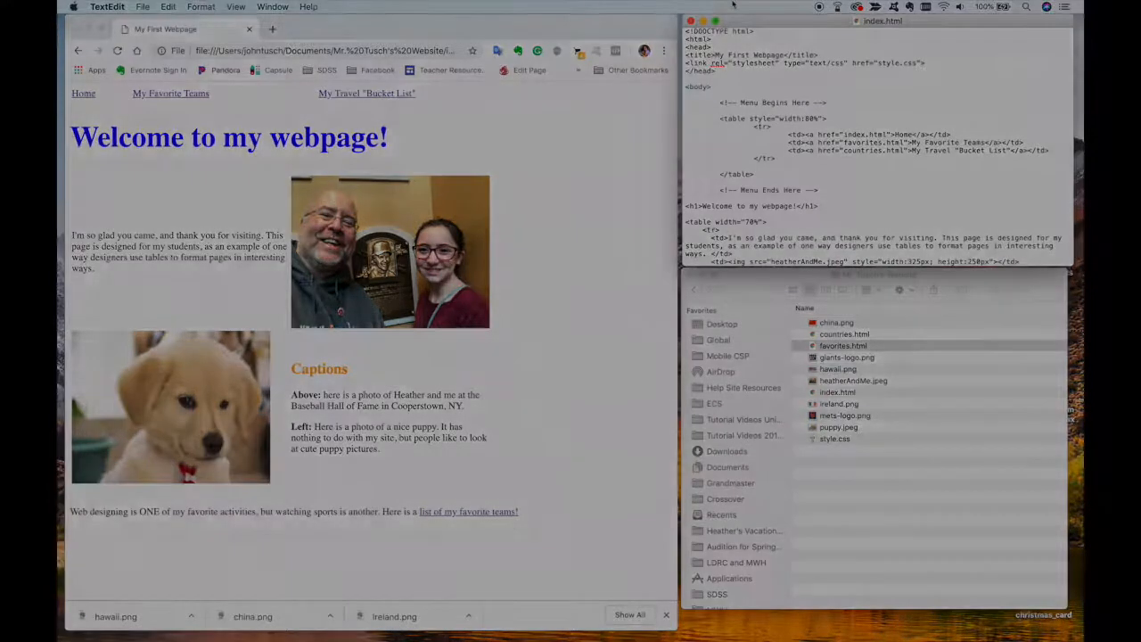